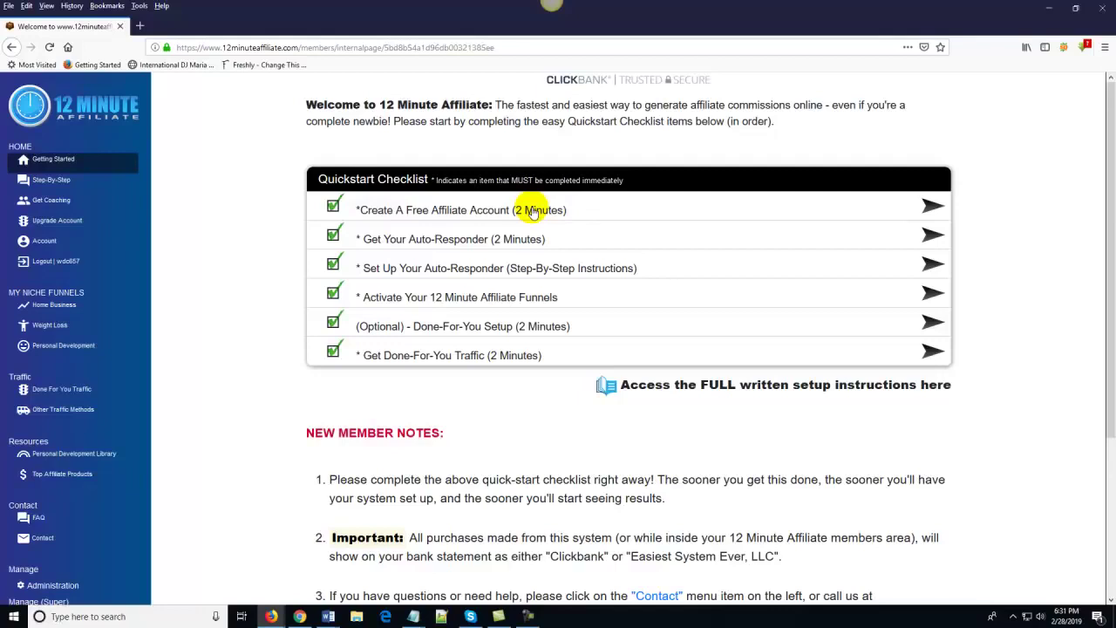
# Step: Open the Create A Free Affiliate Account step, untick its completion box, and close it
pyautogui.click(929, 208)
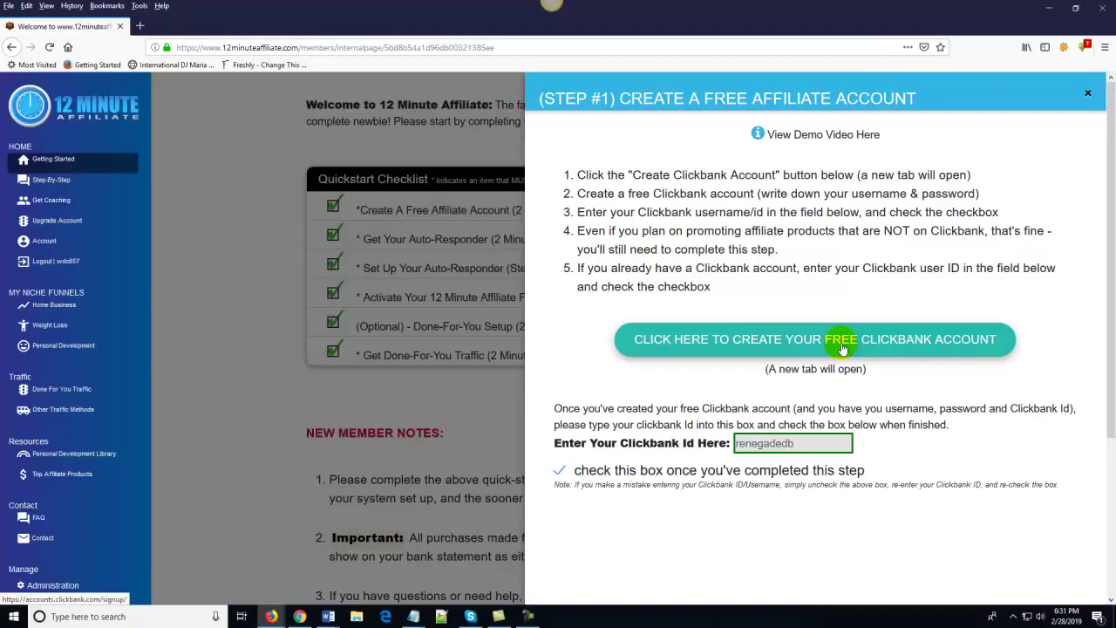
pyautogui.click(559, 470)
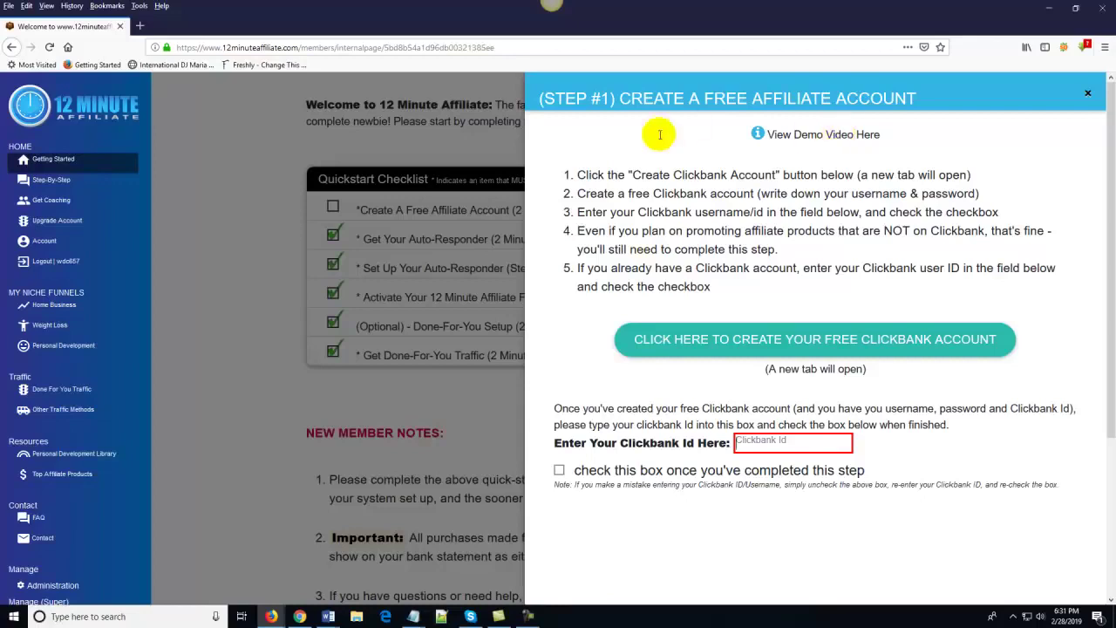
pyautogui.click(456, 425)
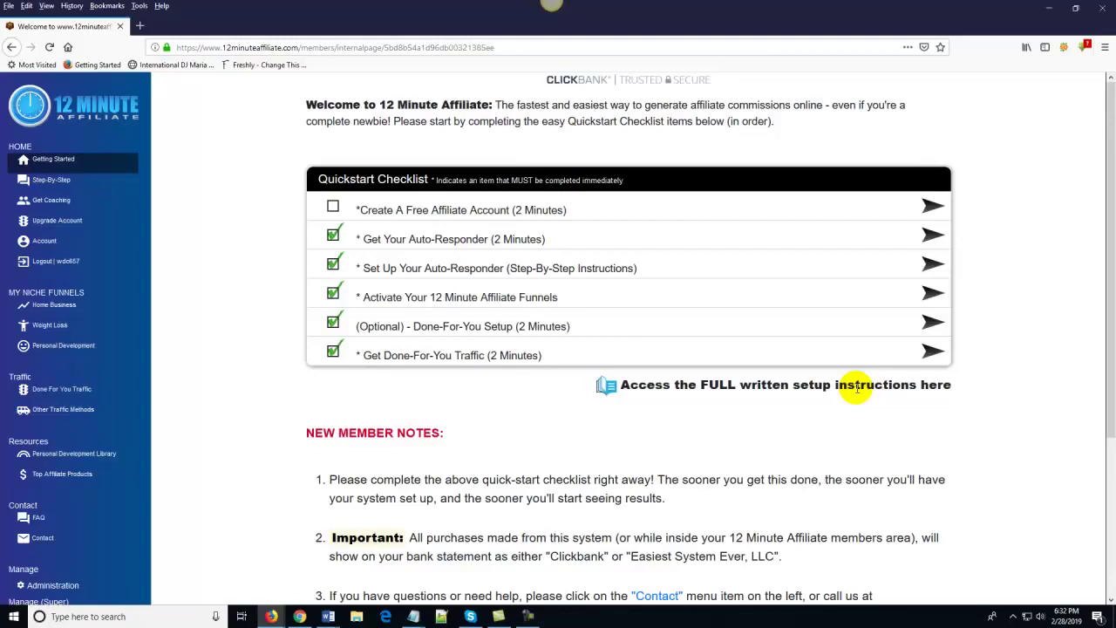
# Step: Enter the account's Clickbank ID, mark the step completed, and close the panel
pyautogui.click(930, 204)
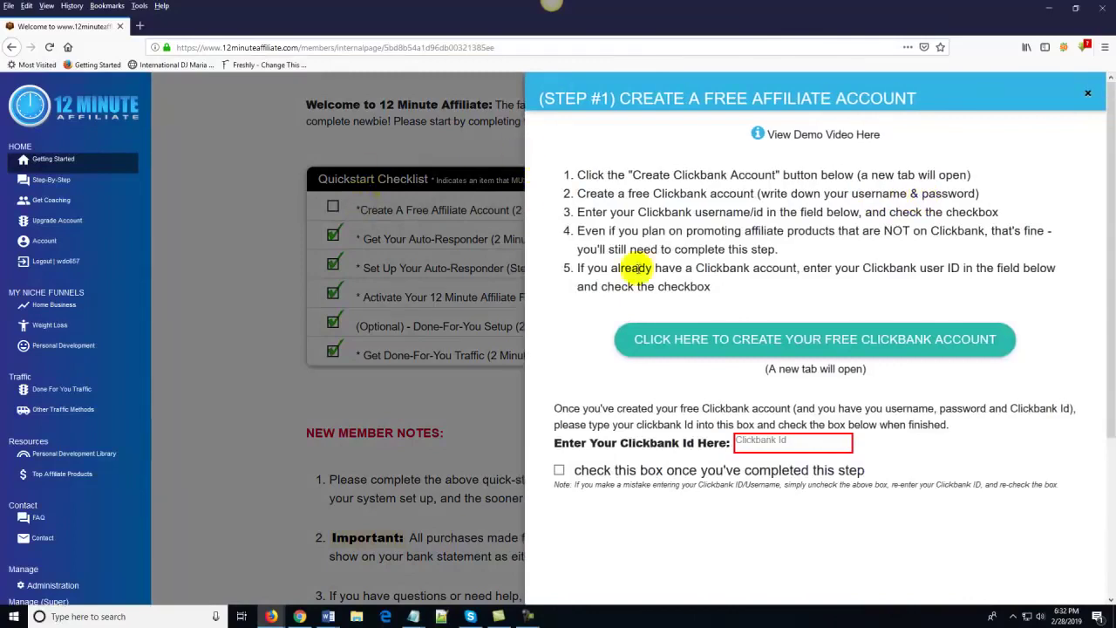
pyautogui.click(771, 441)
pyautogui.write('rene')
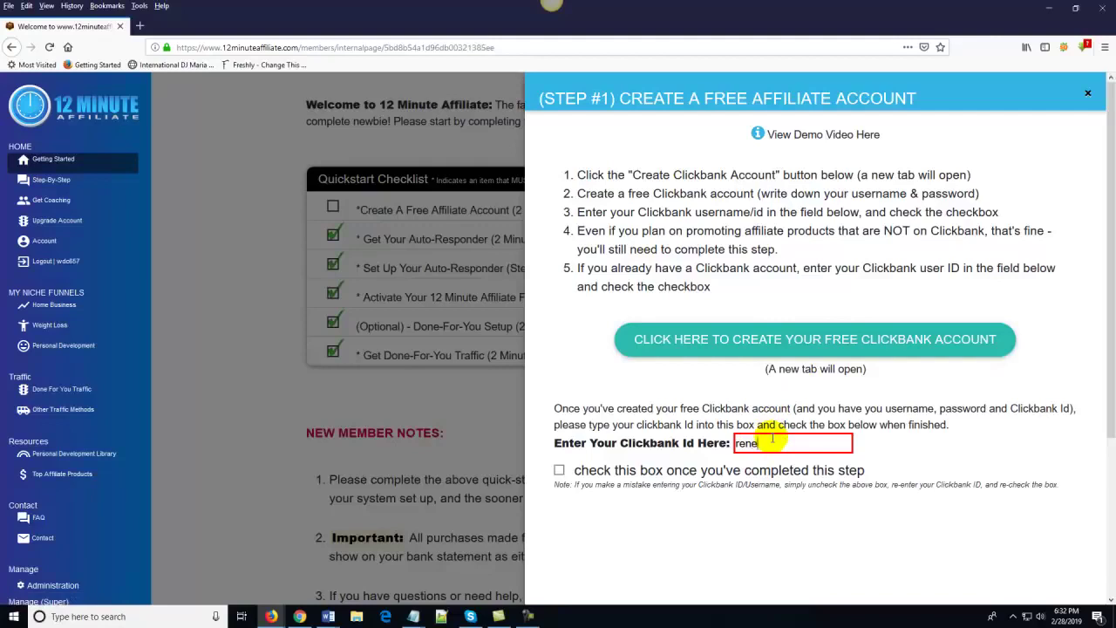
pyautogui.write('gadedb')
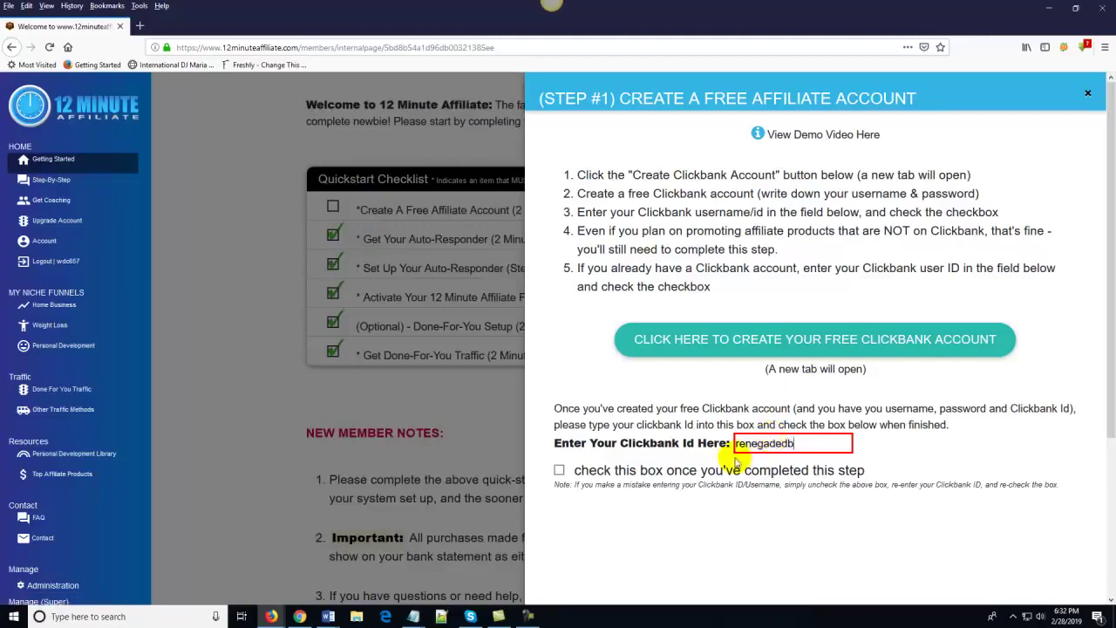
pyautogui.click(558, 470)
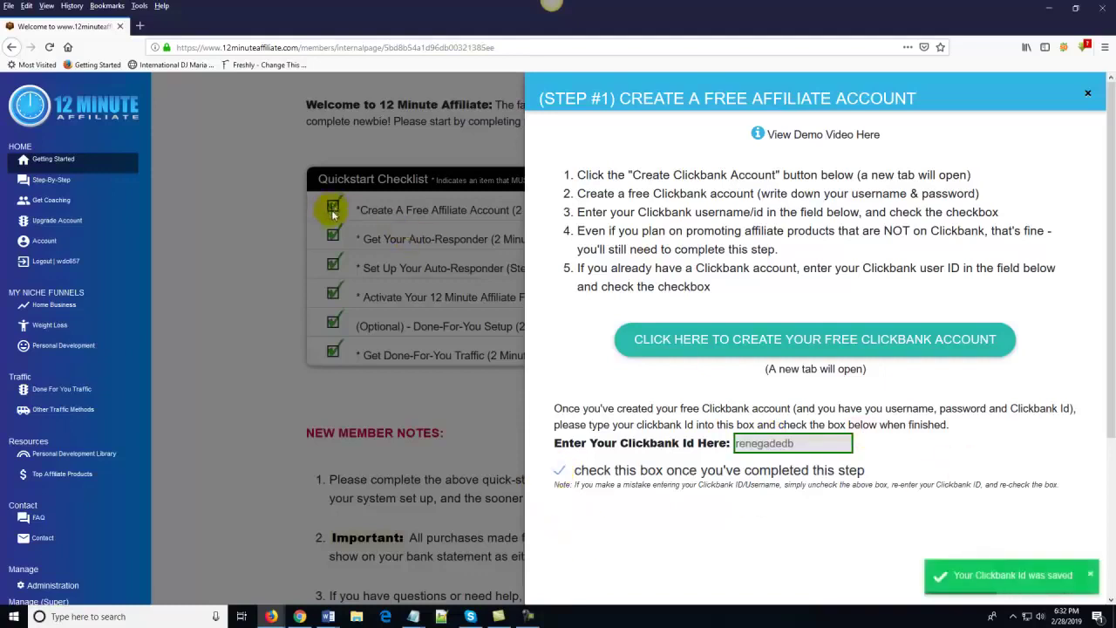
pyautogui.click(341, 391)
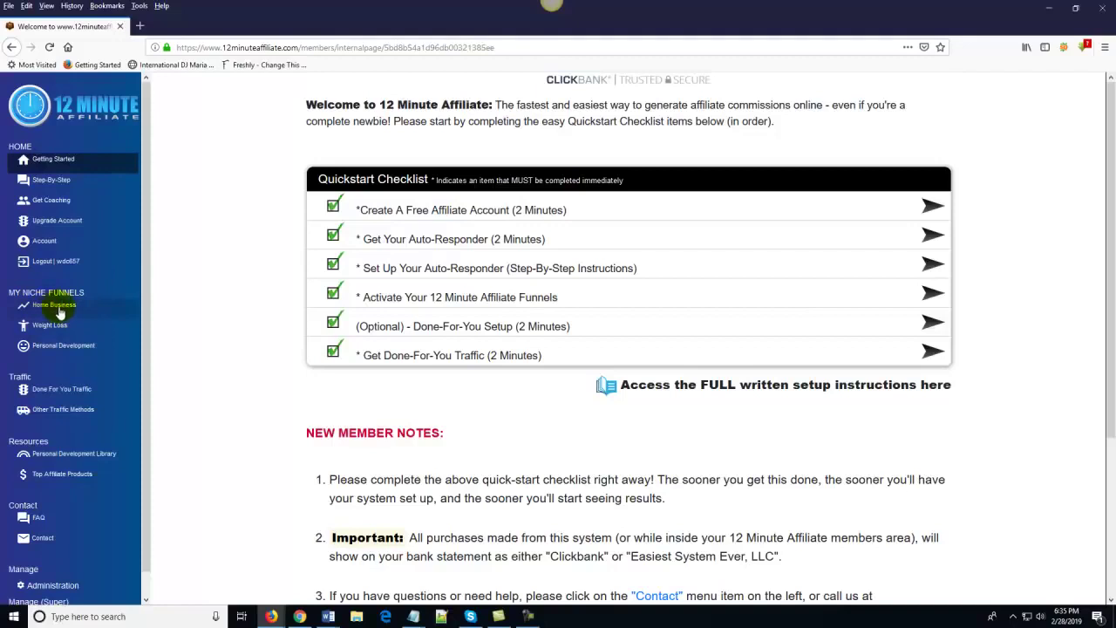
# Step: Show the Instant Funnels list for the Weight Loss niche
pyautogui.click(64, 327)
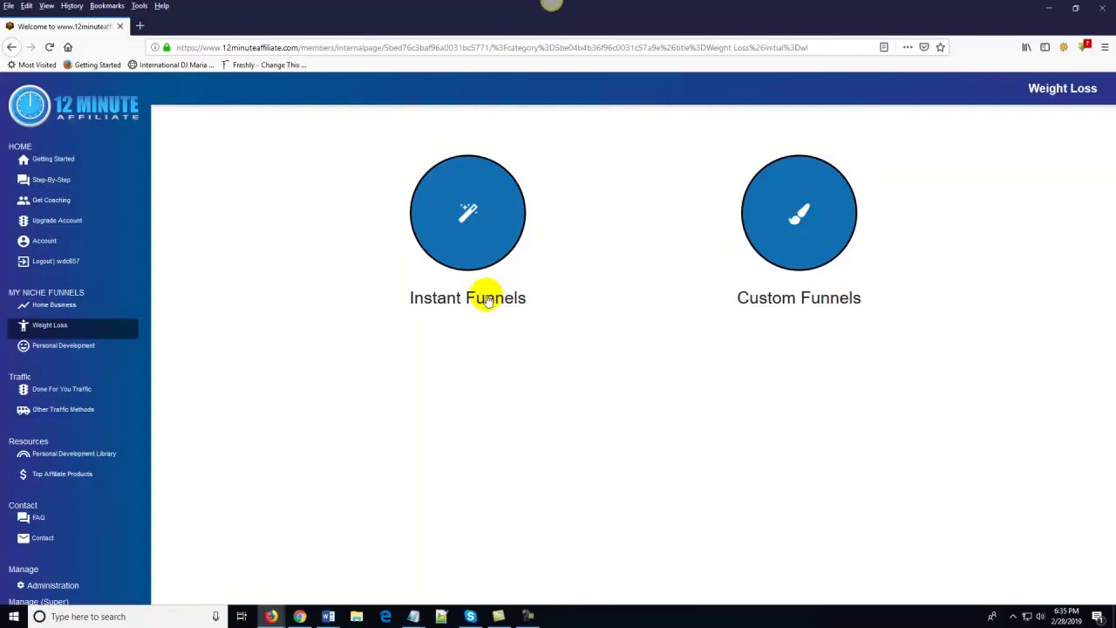
pyautogui.click(68, 163)
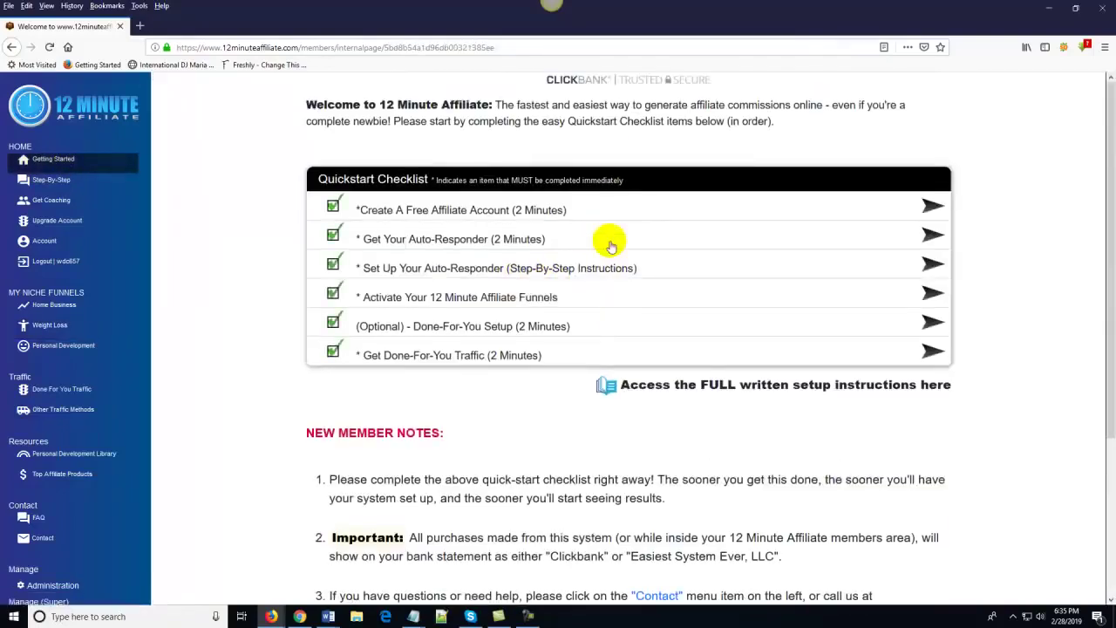
pyautogui.click(59, 325)
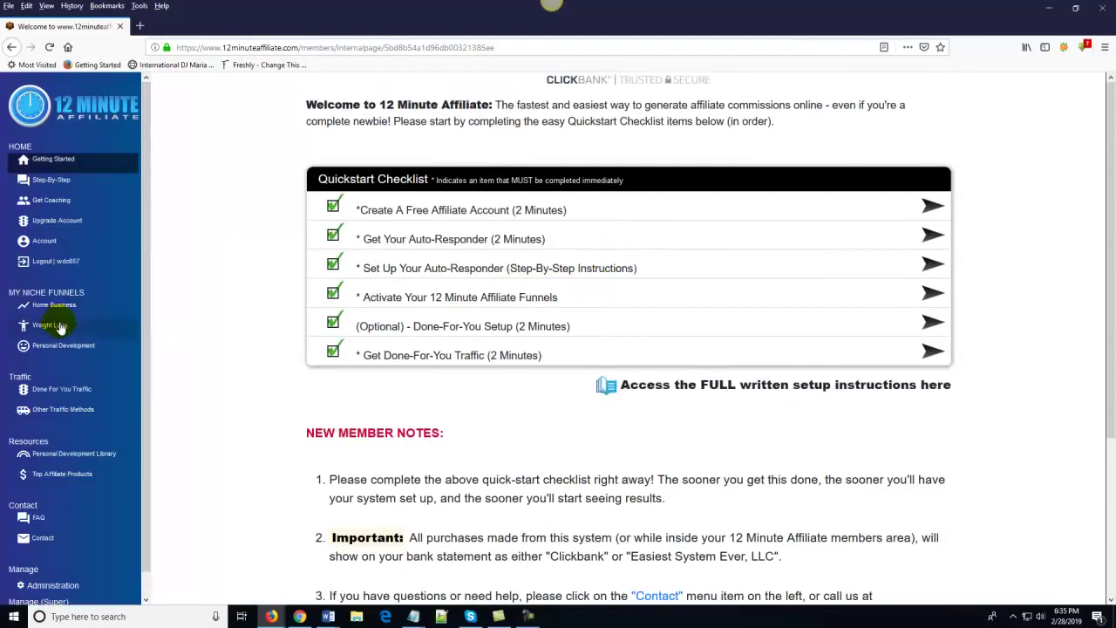
pyautogui.click(448, 300)
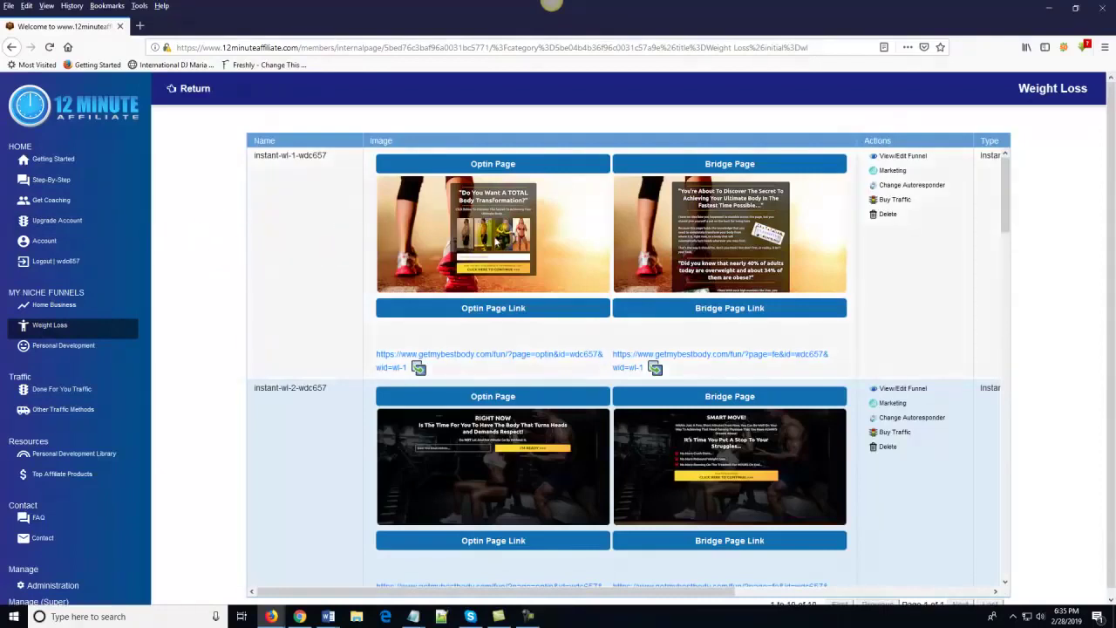
# Step: Scroll through Weight Loss instant funnels 1–4, then go to the Home Business niche page
pyautogui.scroll(-1, 761, 202)
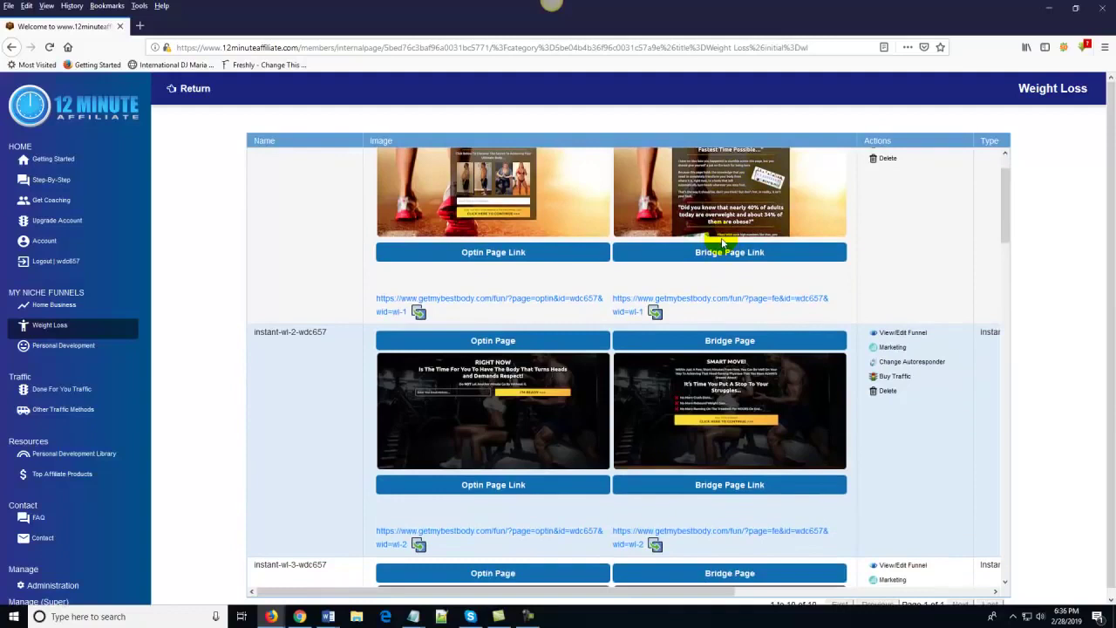
pyautogui.scroll(-10, 732, 243)
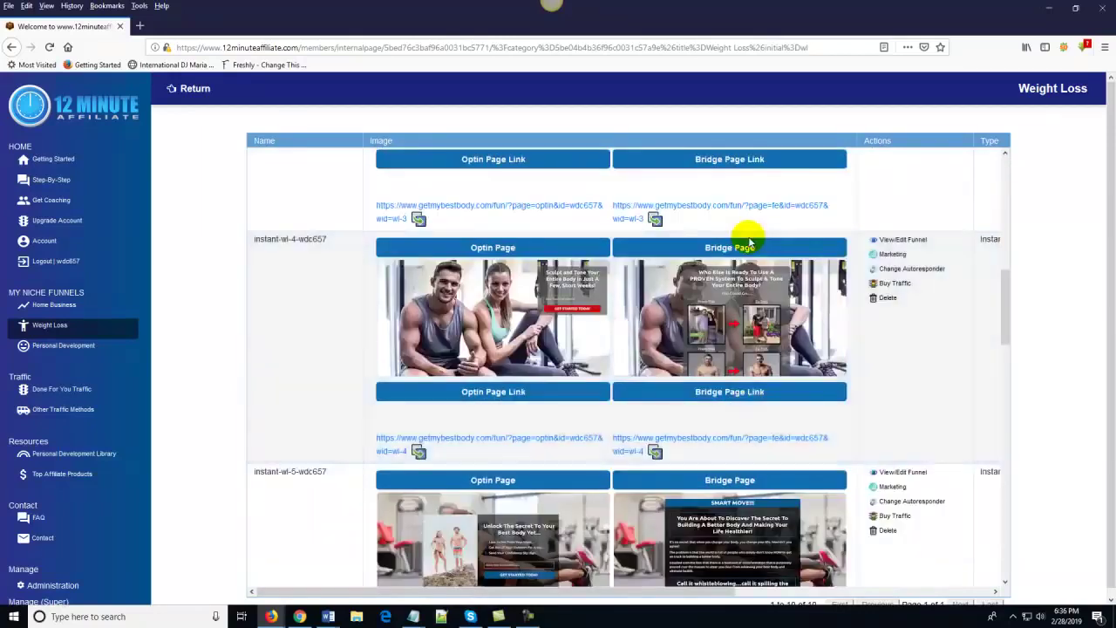
pyautogui.scroll(-3, 749, 242)
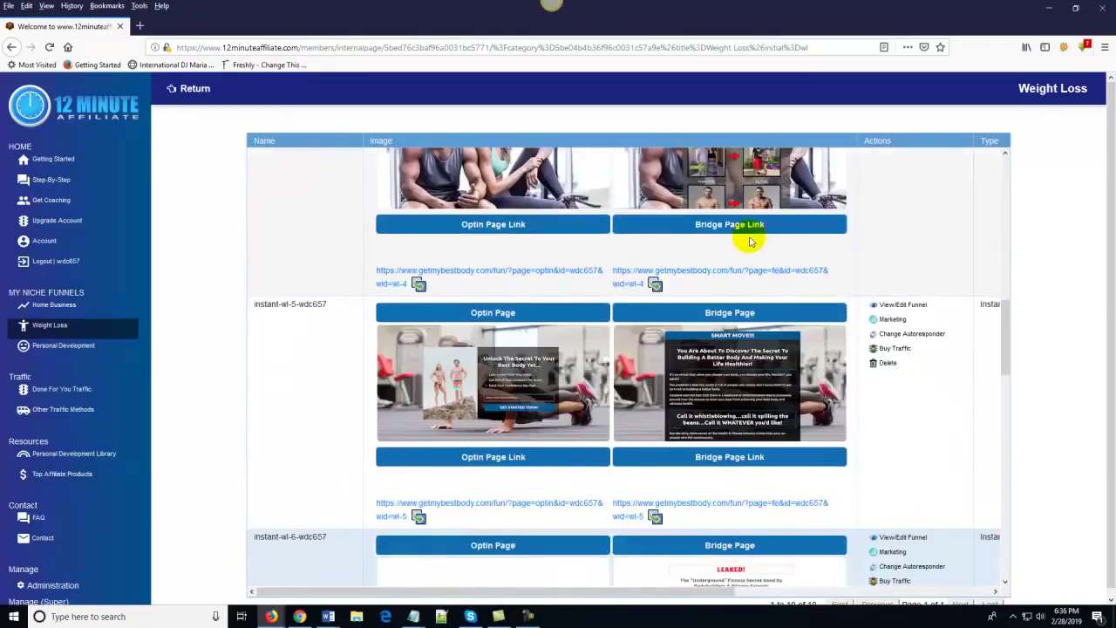
pyautogui.scroll(-5, 750, 241)
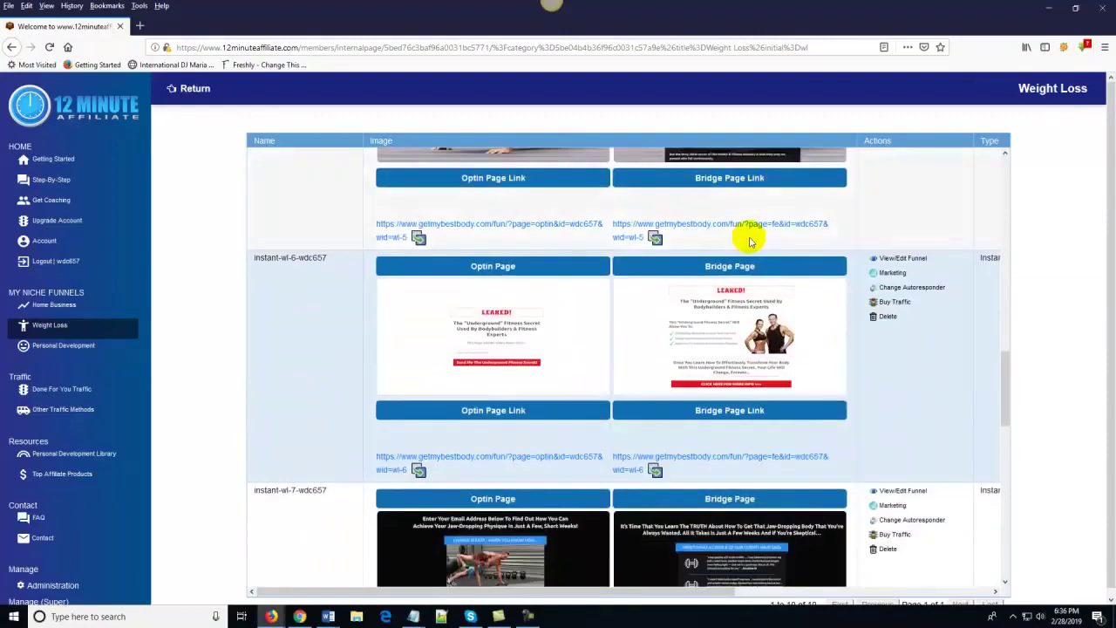
pyautogui.scroll(-7, 749, 242)
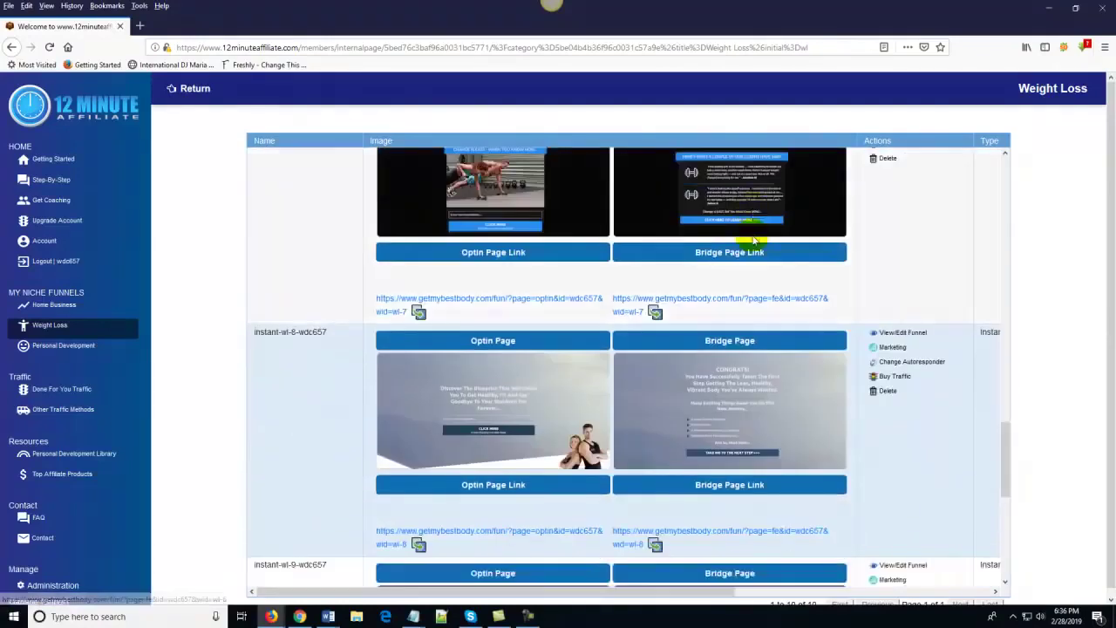
pyautogui.scroll(-2, 753, 241)
pyautogui.scroll(-2, 754, 240)
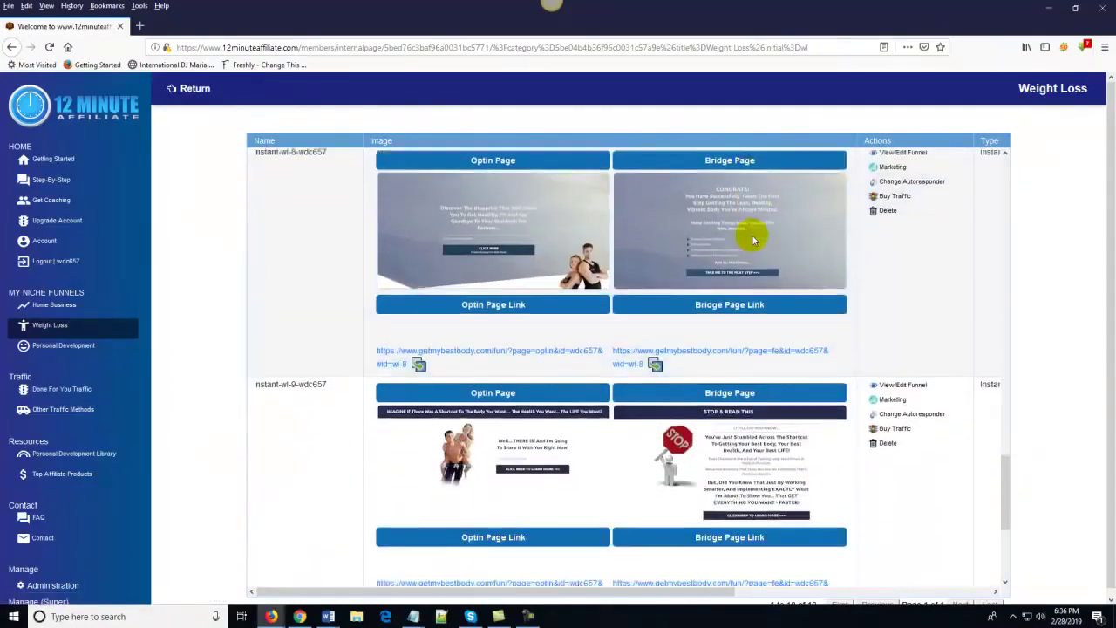
pyautogui.scroll(-2, 754, 241)
pyautogui.scroll(20, 754, 242)
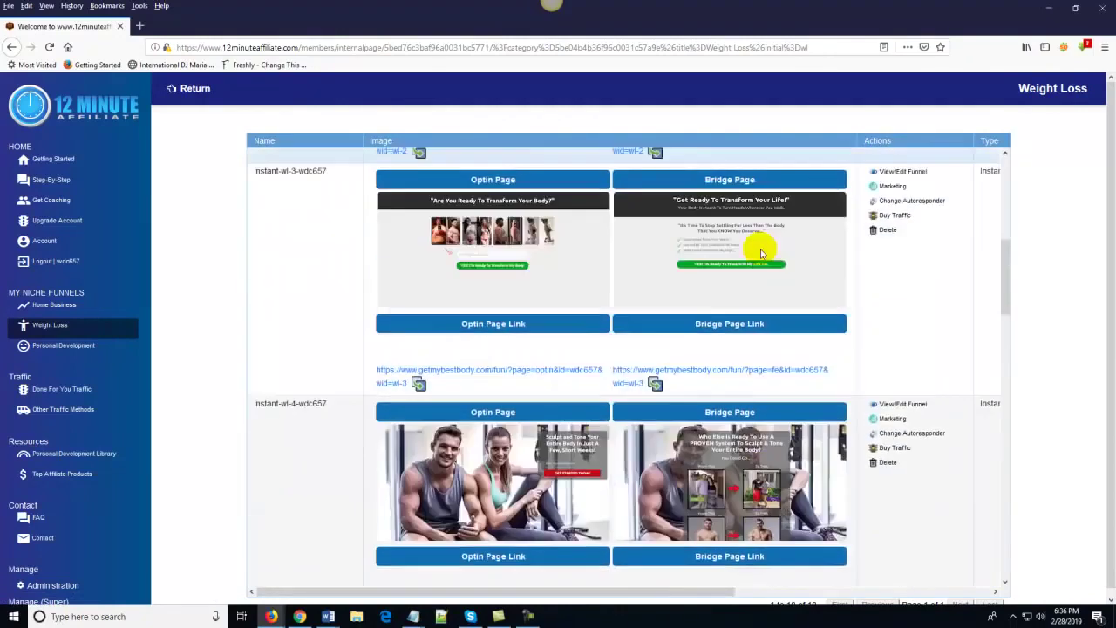
pyautogui.scroll(5, 760, 253)
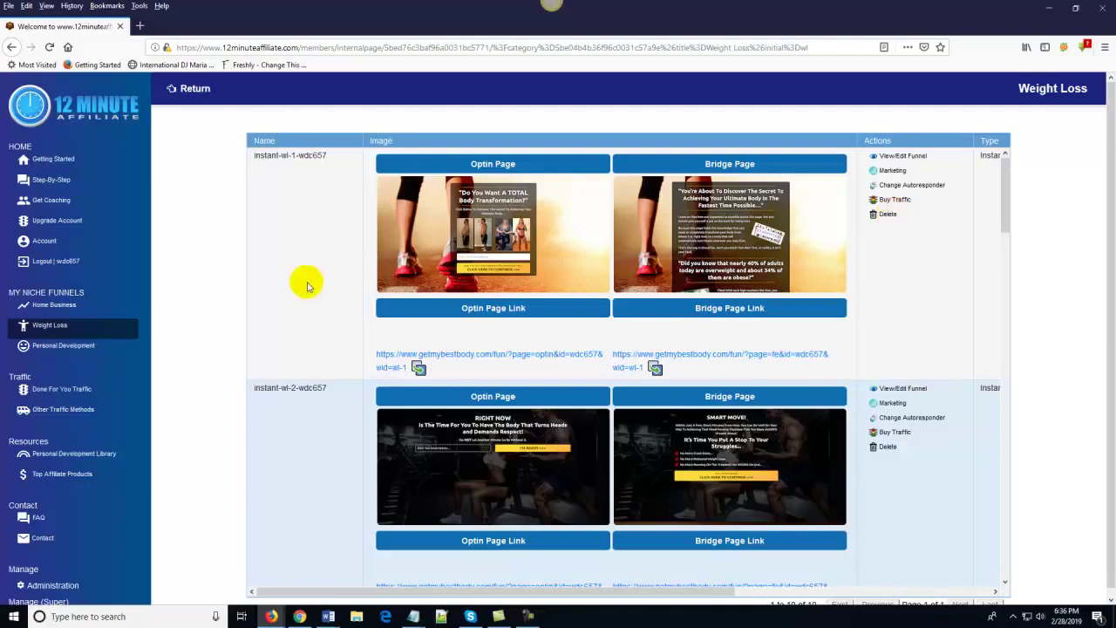
pyautogui.scroll(-4, 307, 286)
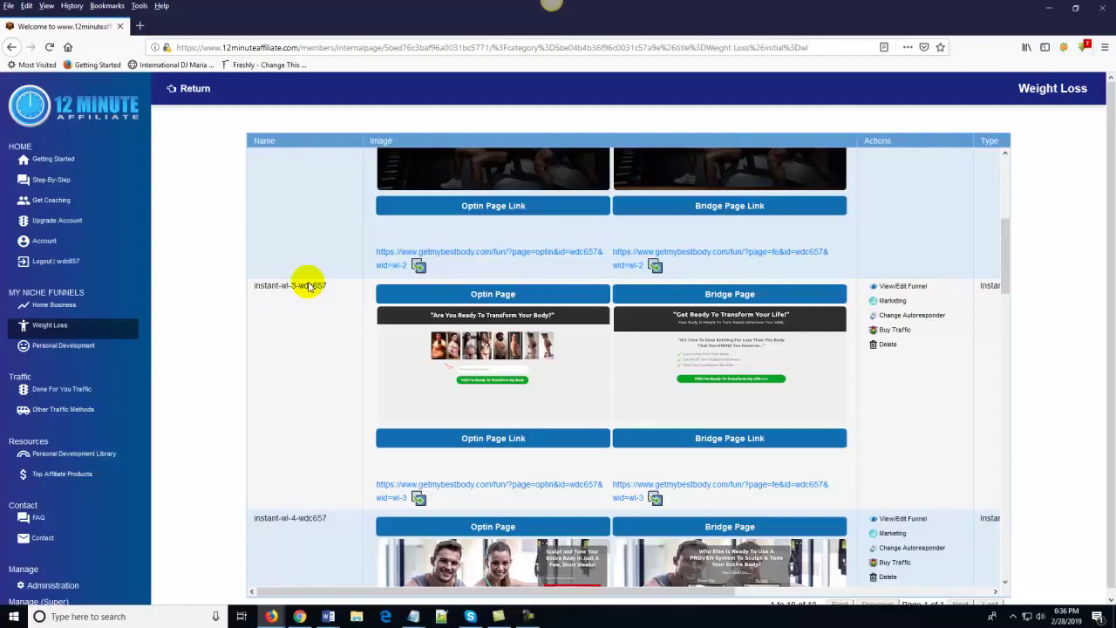
pyautogui.click(70, 307)
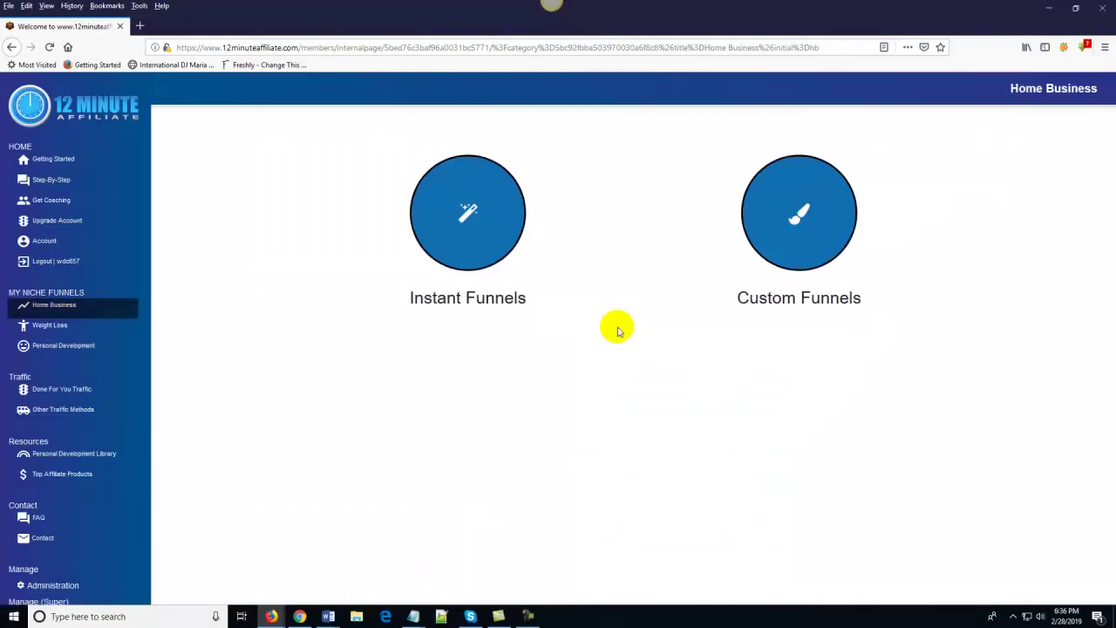
# Step: Choose Home Business Custom Funnels and select the Home Biz: Funnel 10 template
pyautogui.click(821, 301)
pyautogui.scroll(-5, 726, 297)
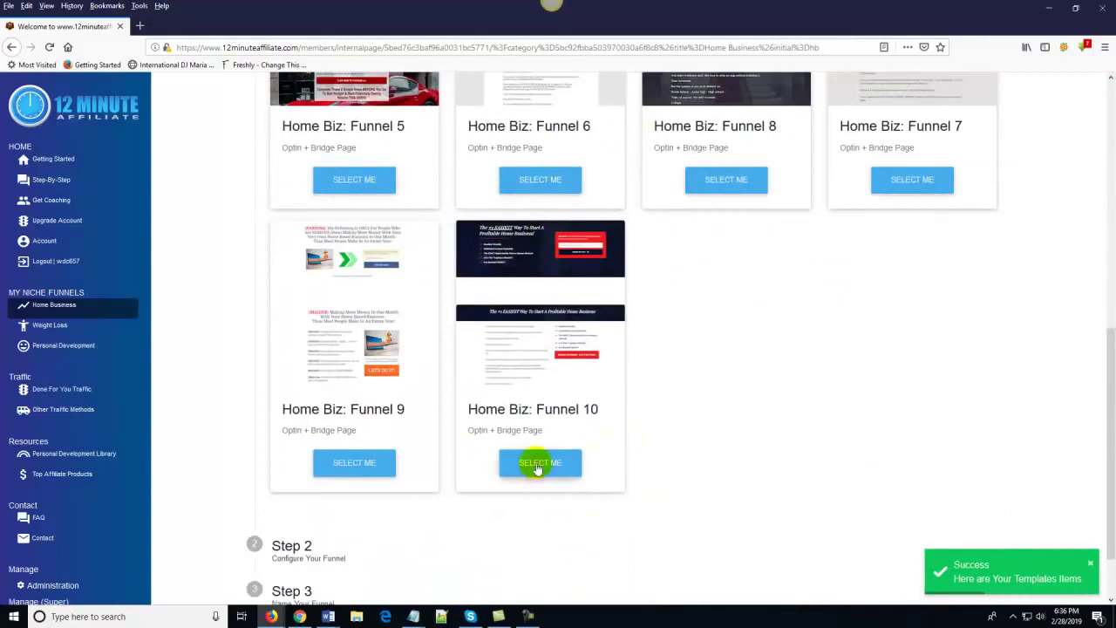
pyautogui.click(540, 464)
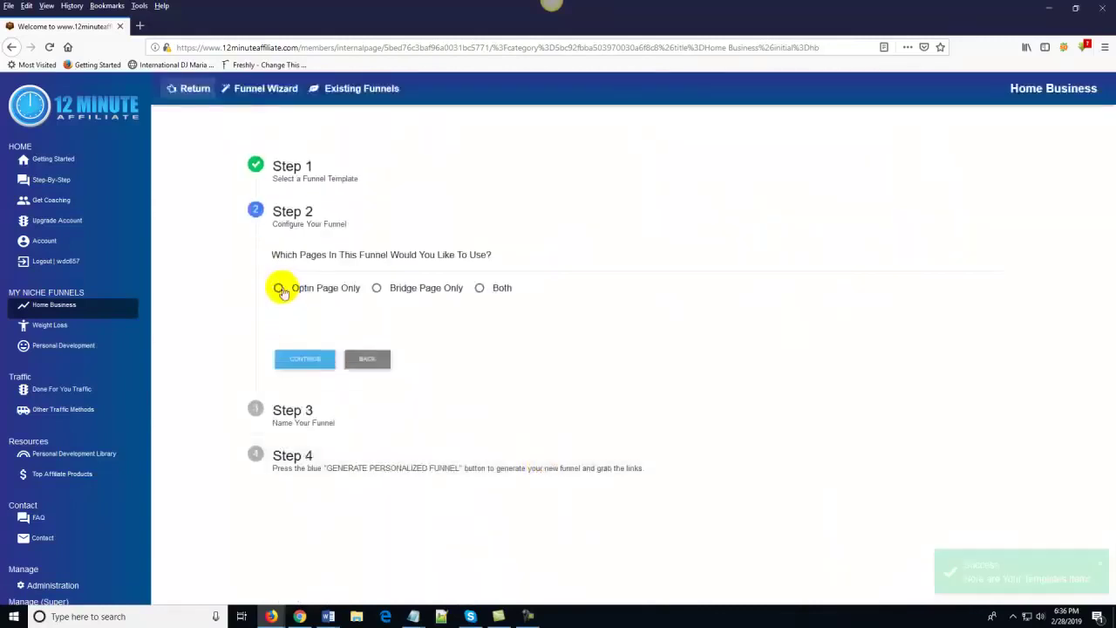
# Step: Set the funnel to Bridge Page Only with affiliate link youraffiliatelink.com
pyautogui.click(509, 295)
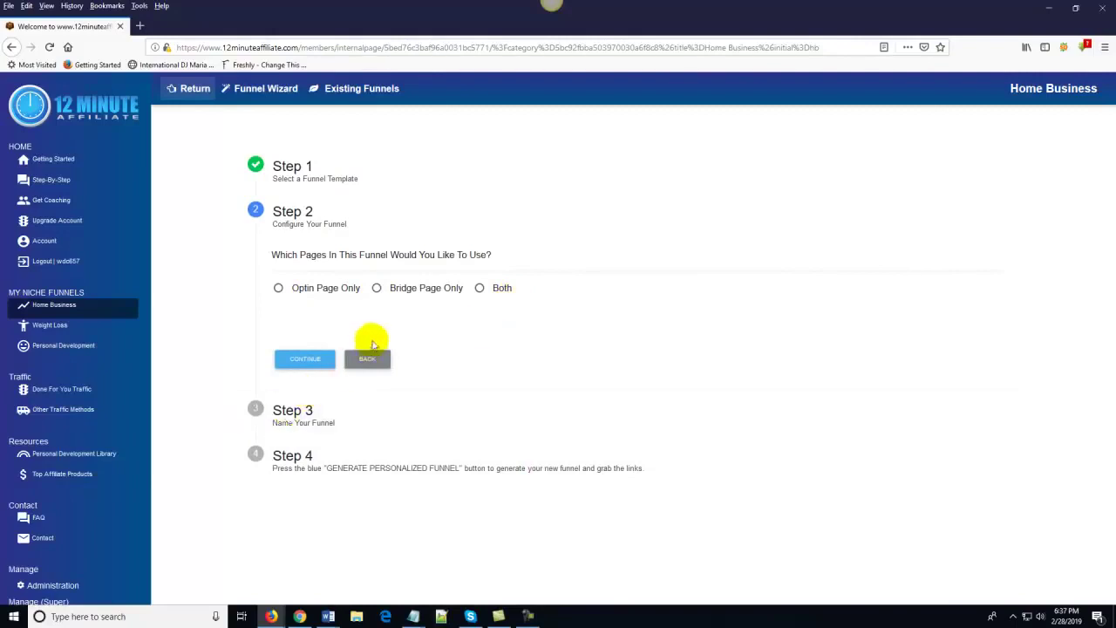
pyautogui.click(376, 293)
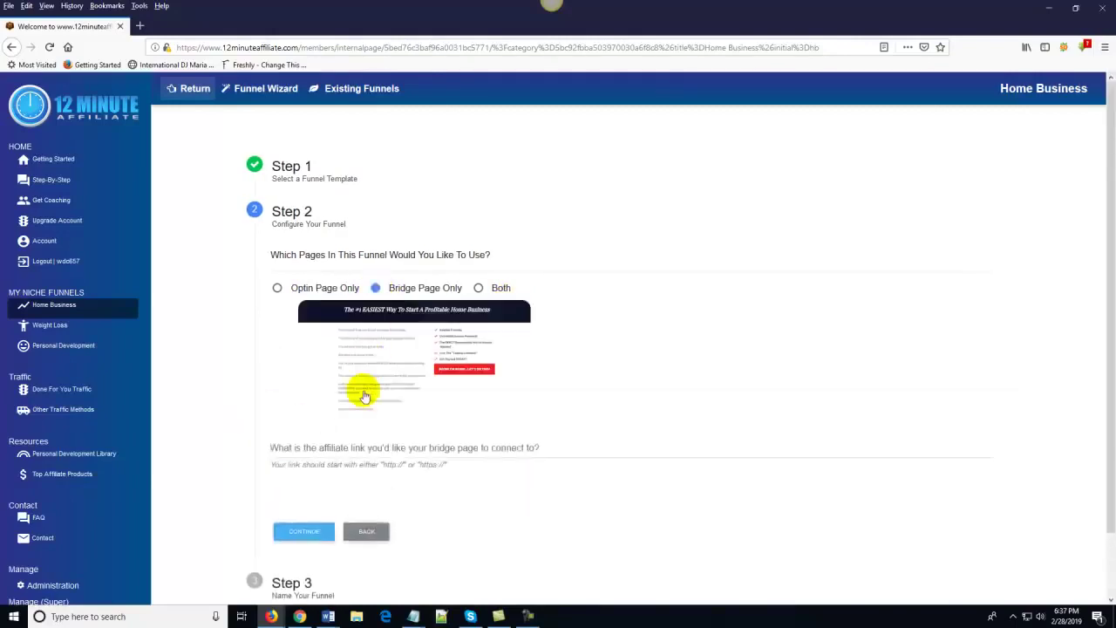
pyautogui.click(410, 450)
pyautogui.write('youraffiliatelink.com')
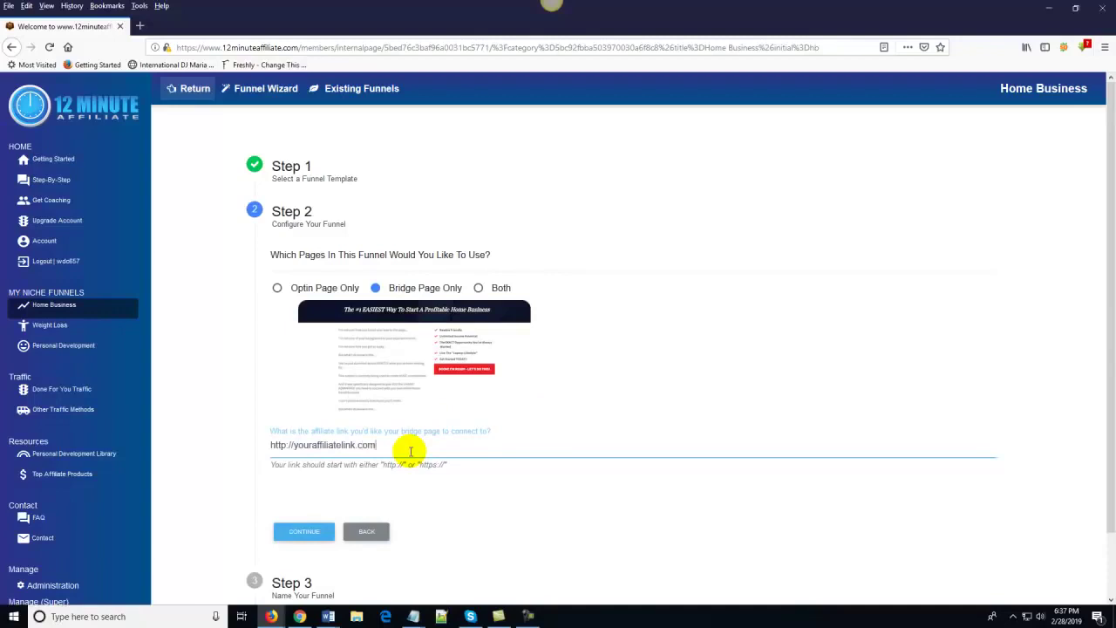
pyautogui.click(314, 531)
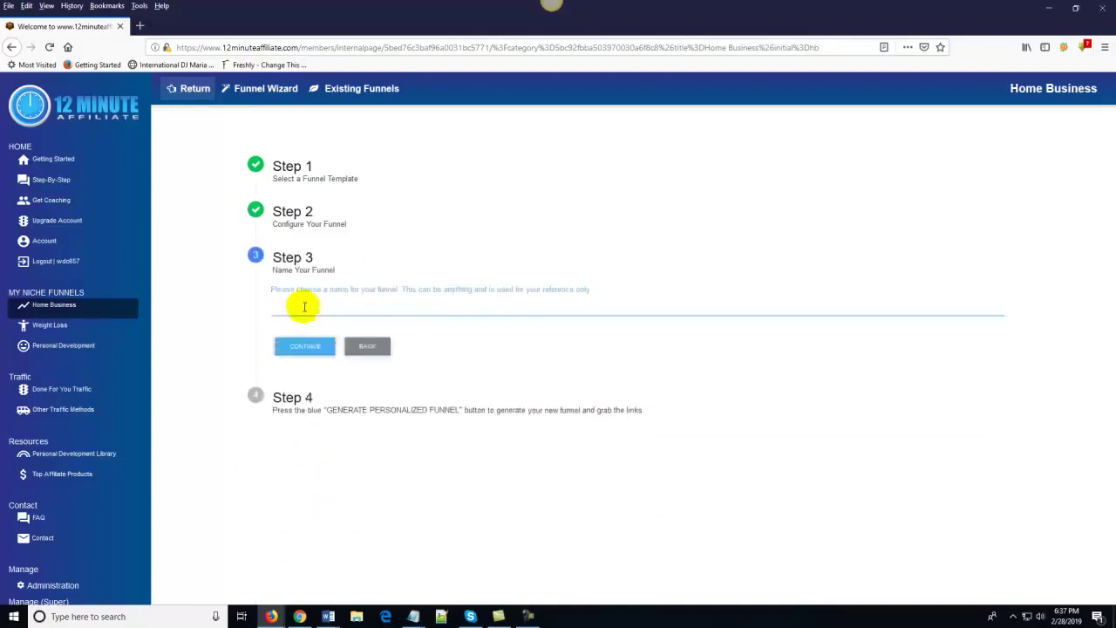
# Step: Name the funnel 'funnel1' and generate its personalized Home Business bridge-page link
pyautogui.click(337, 311)
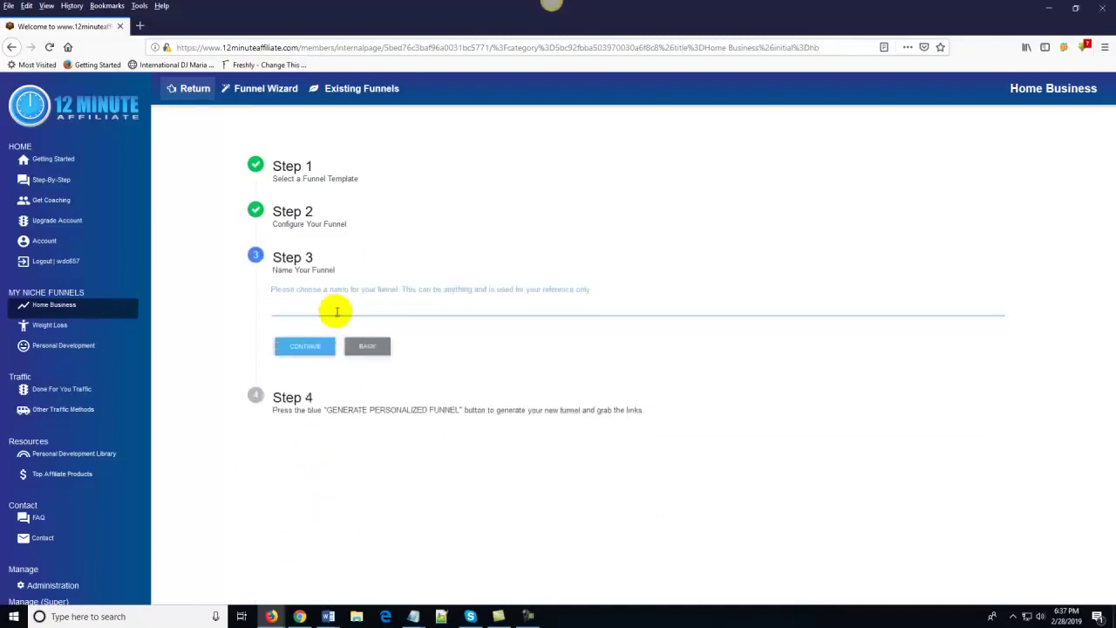
pyautogui.write('funnel14')
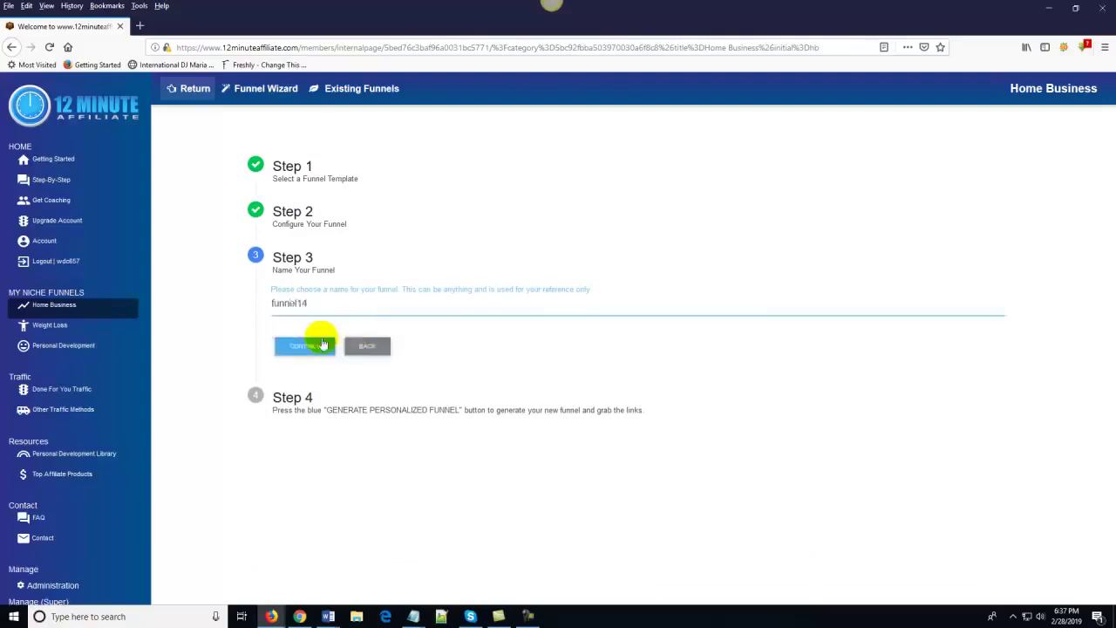
pyautogui.click(319, 345)
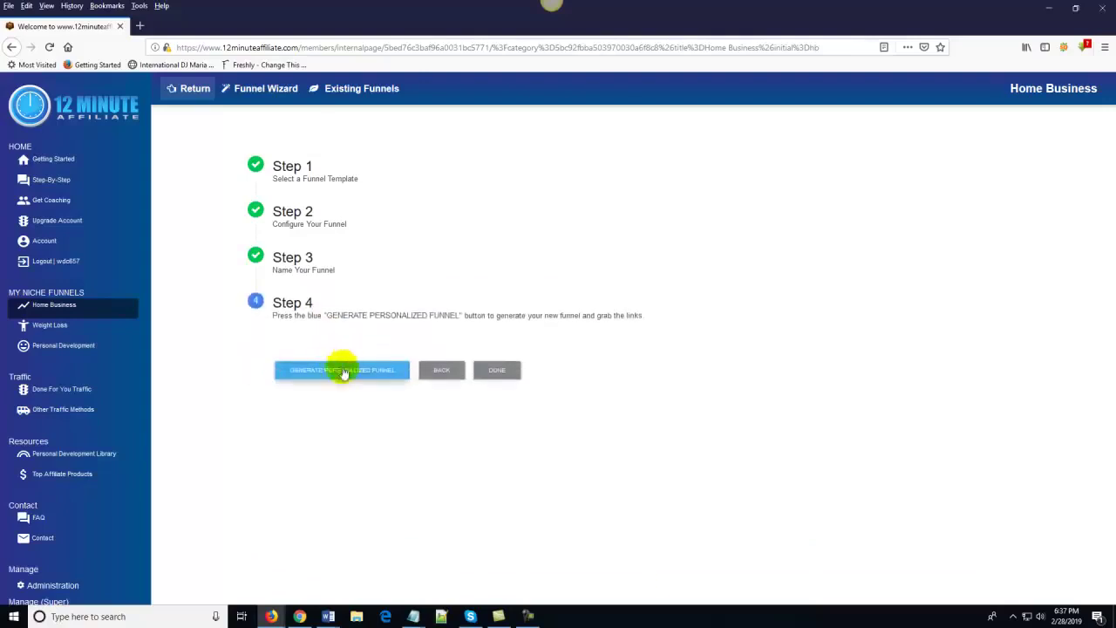
pyautogui.click(341, 371)
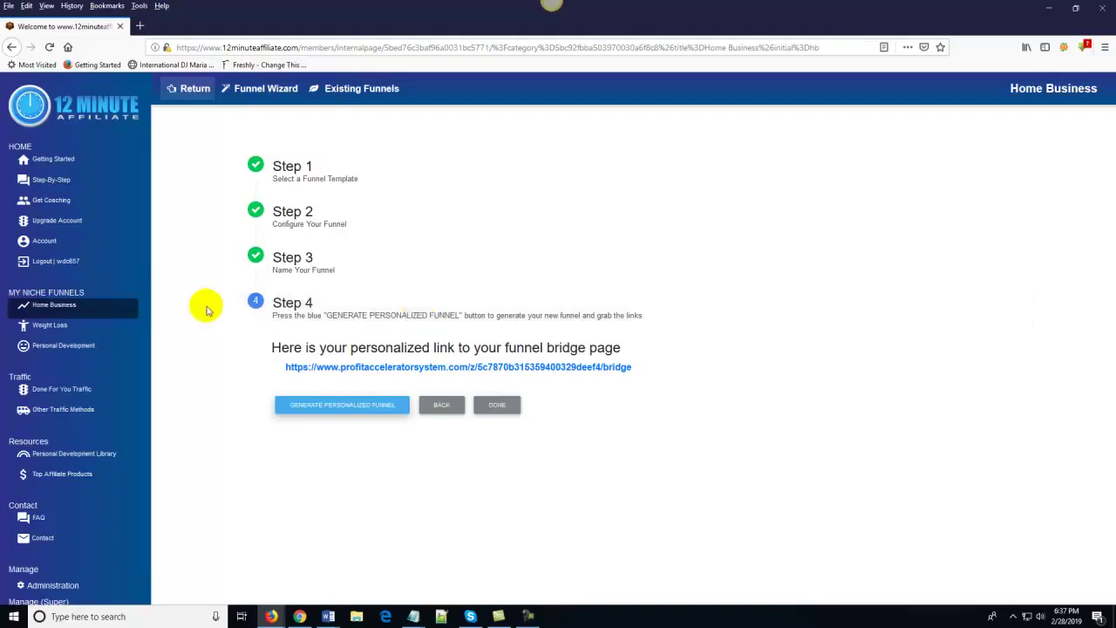
pyautogui.click(76, 325)
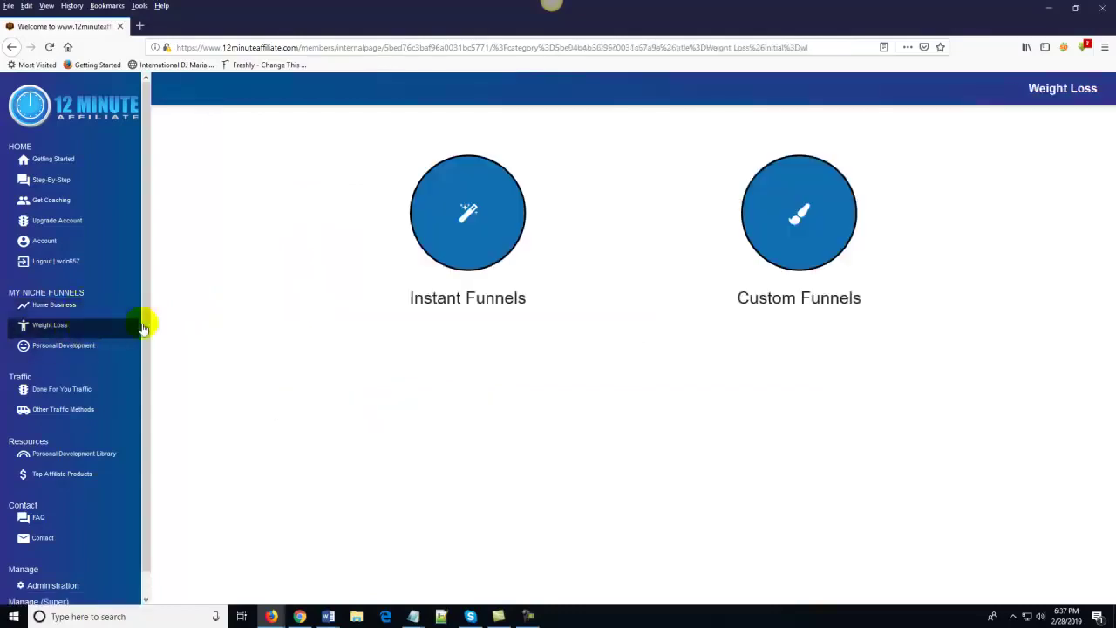
# Step: Show the Weight Loss Instant Funnels and scroll through the ten funnels
pyautogui.click(491, 300)
pyautogui.scroll(-12, 669, 303)
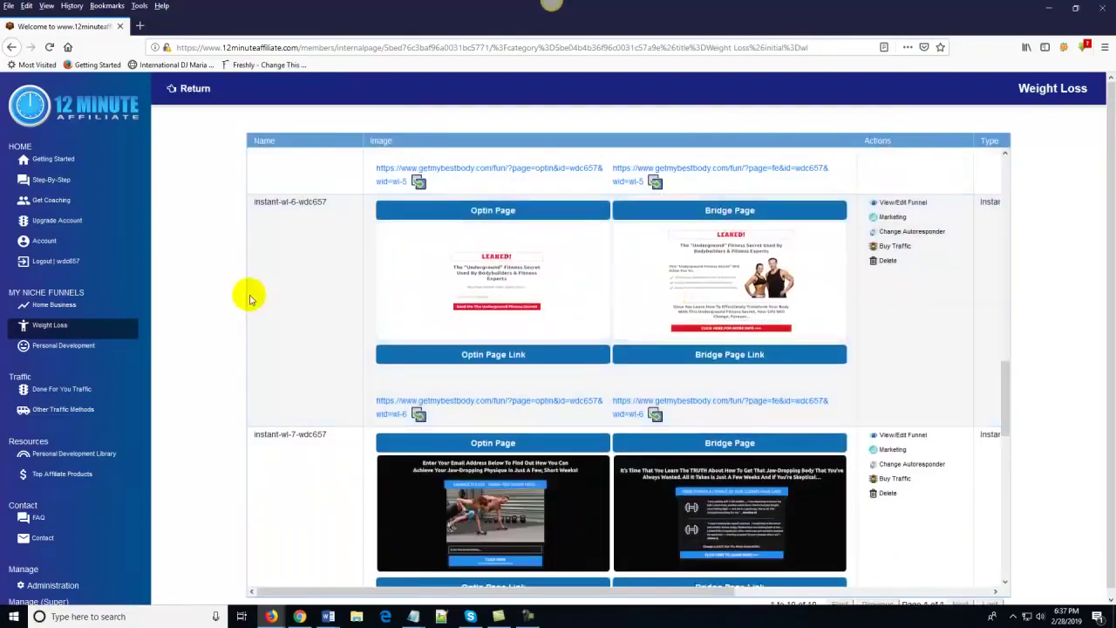
pyautogui.scroll(-1, 189, 381)
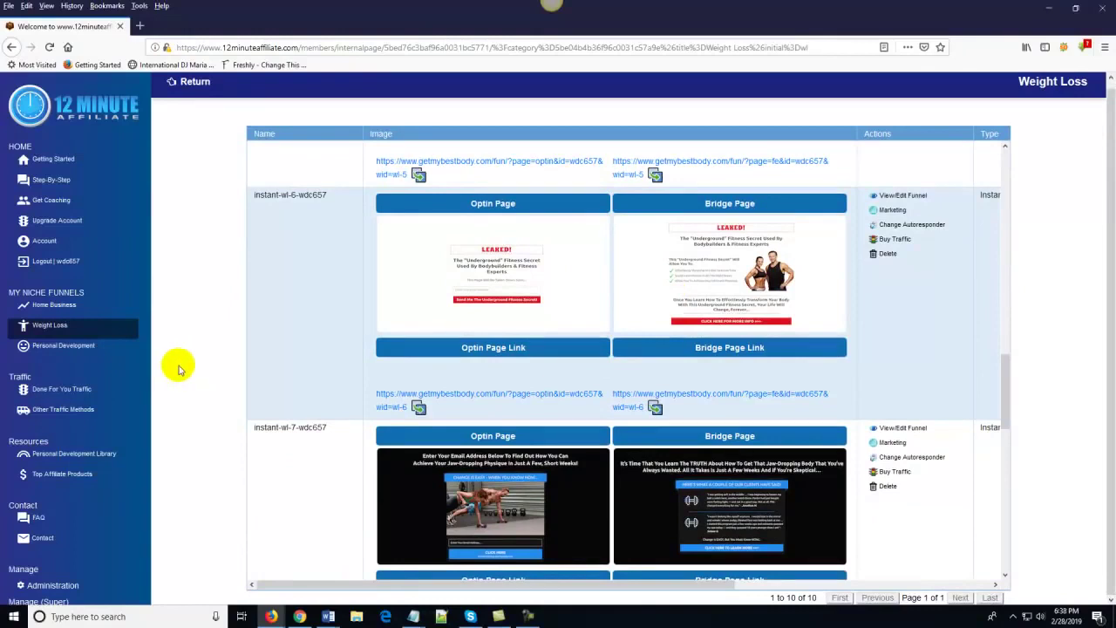
# Step: Scroll through the Done For You Traffic ordering page, then go to Other Traffic Methods
pyautogui.click(67, 392)
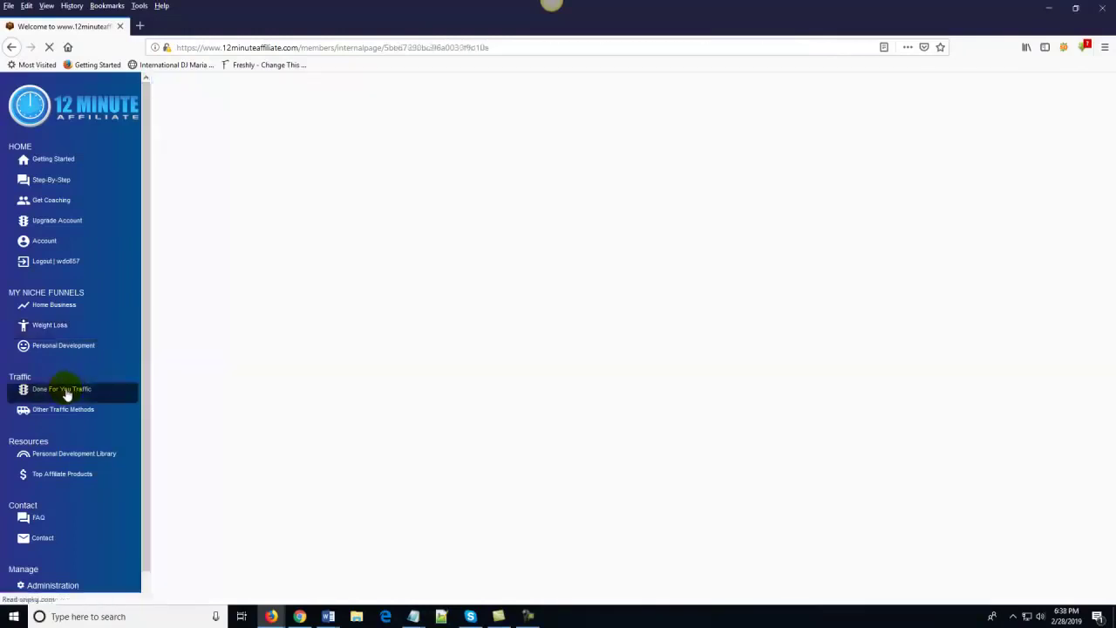
pyautogui.scroll(-5, 613, 302)
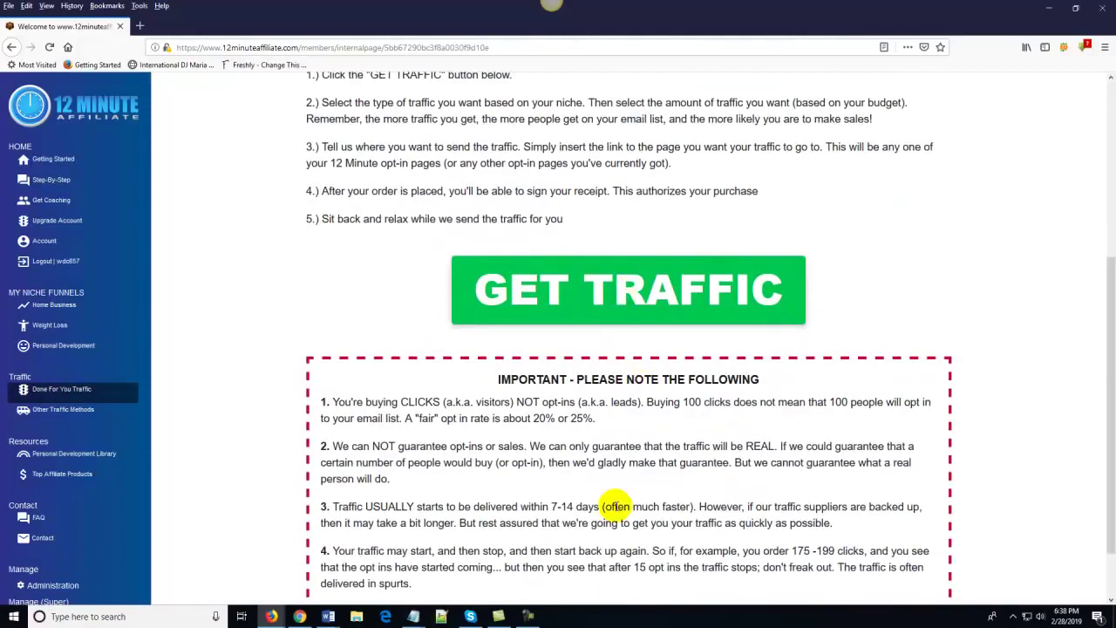
pyautogui.scroll(3, 628, 506)
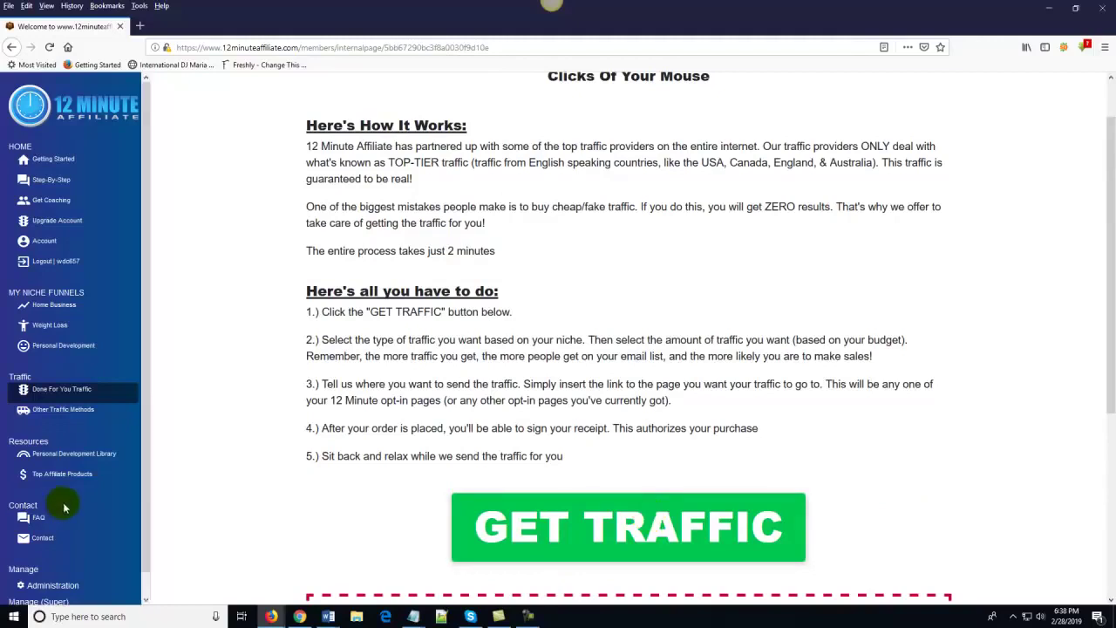
pyautogui.scroll(-1, 407, 380)
pyautogui.scroll(-1, 407, 380)
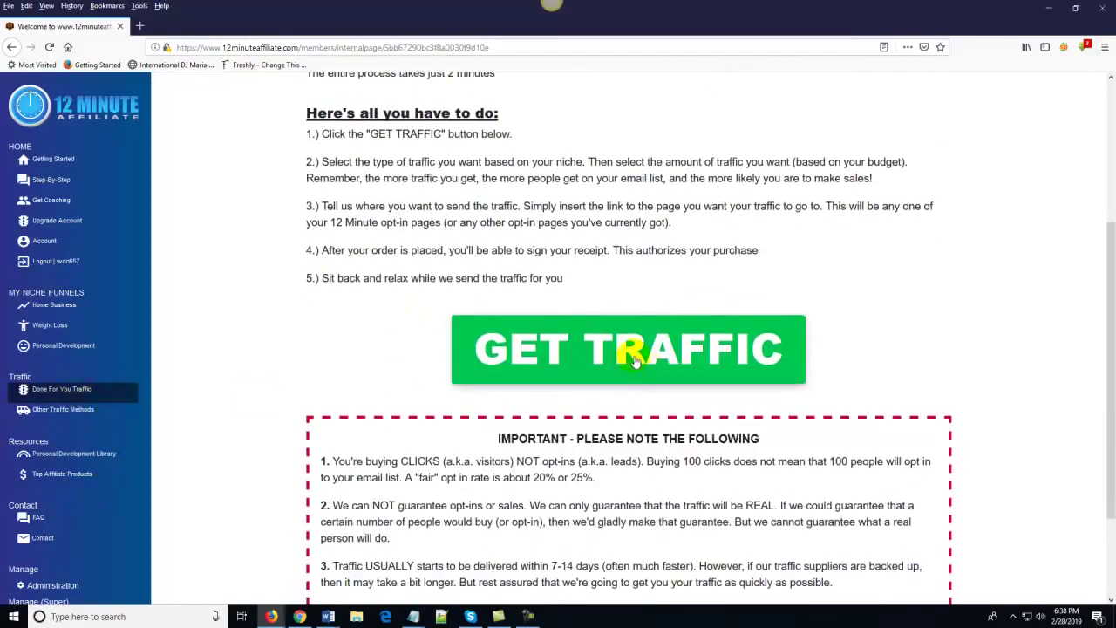
pyautogui.click(87, 411)
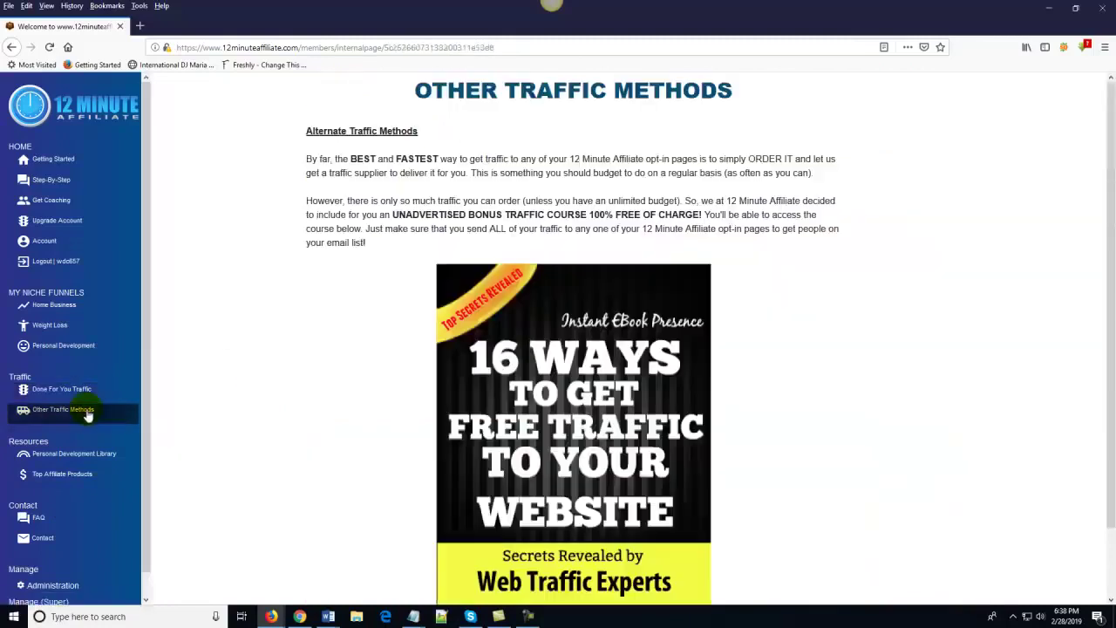
pyautogui.scroll(-2, 796, 378)
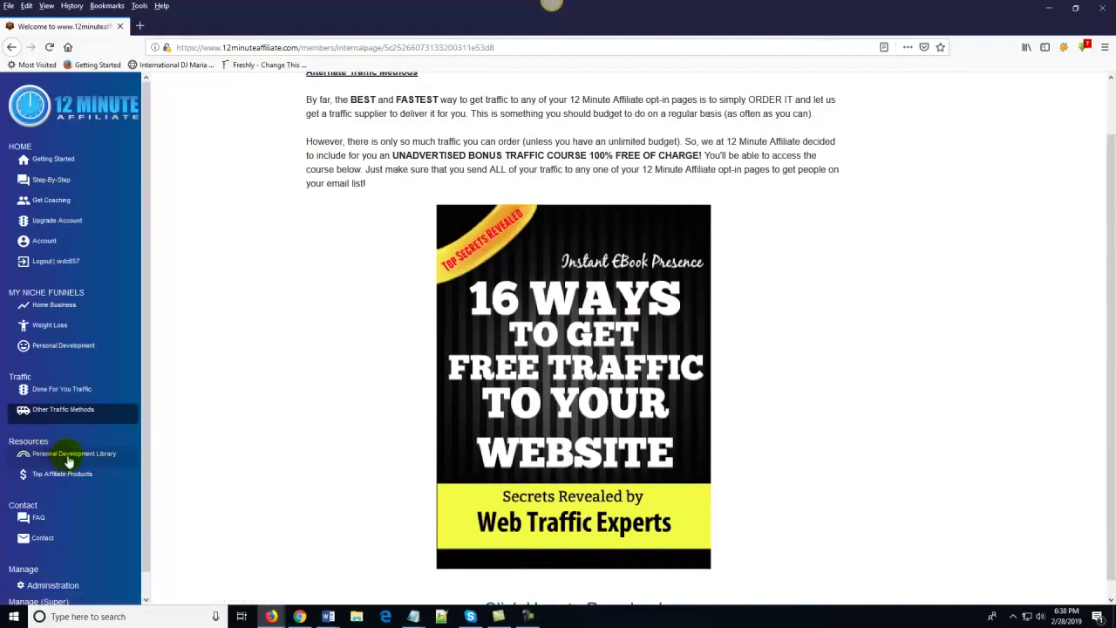
# Step: Go back to the Getting Started page with the Quickstart Checklist
pyautogui.click(63, 163)
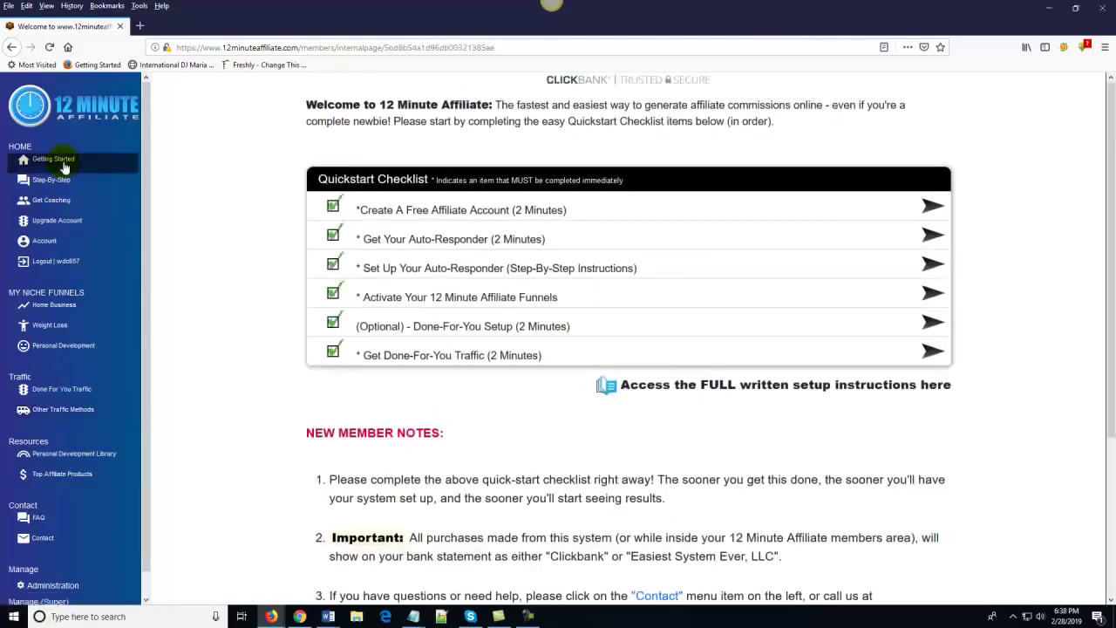